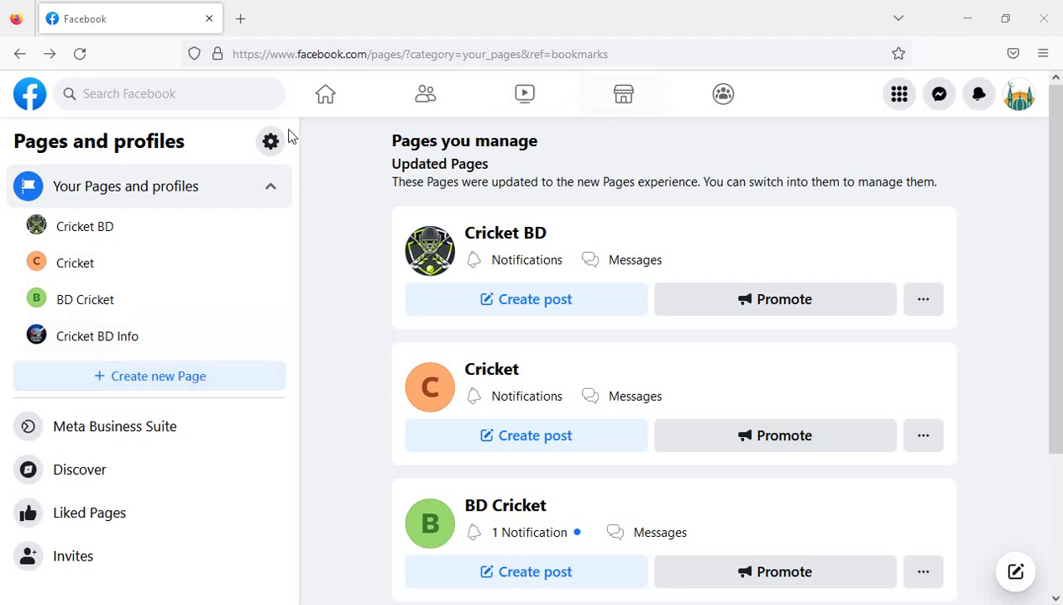
- Go to the home feed and view the list of all profiles belonging to the account
left_click(324, 108)
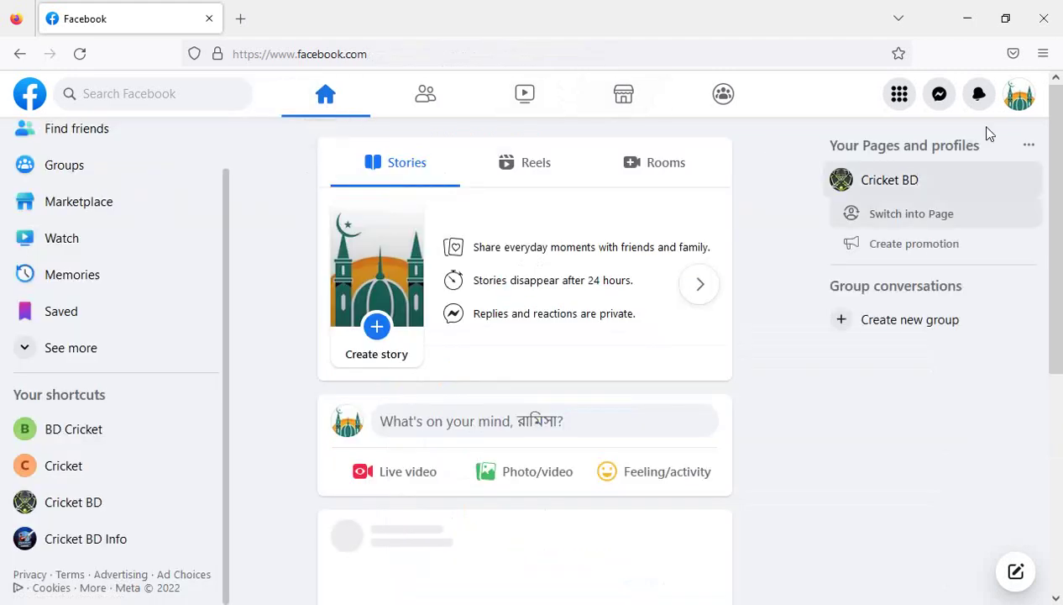
left_click(1019, 98)
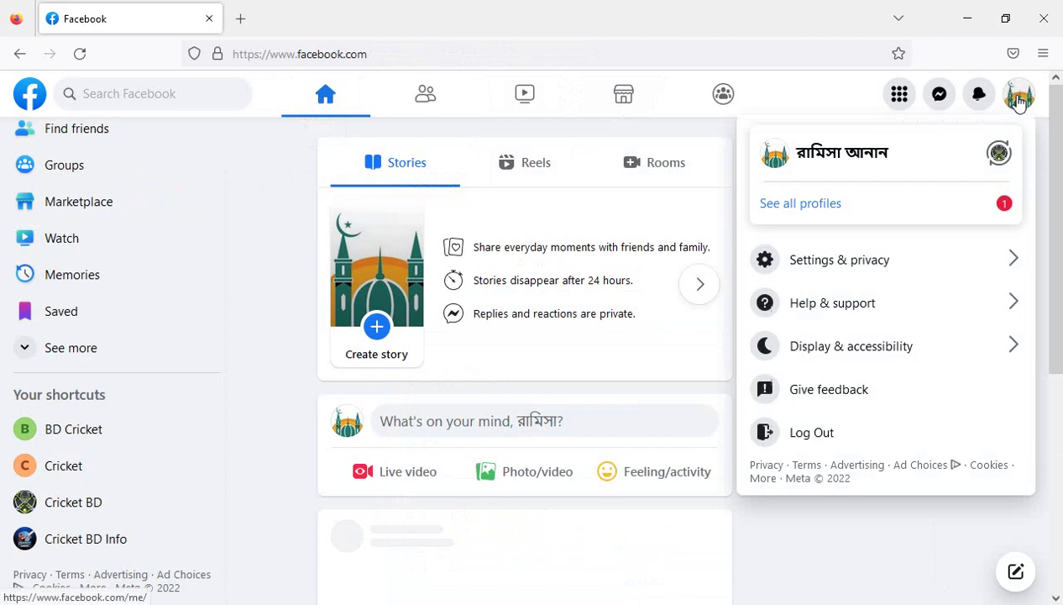
left_click(821, 206)
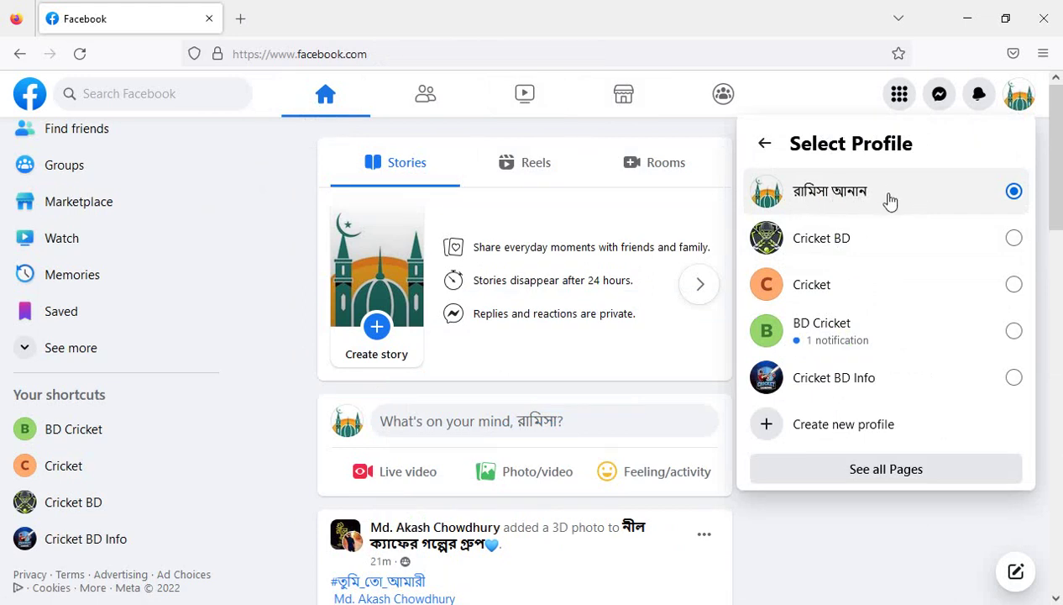
left_click(764, 515)
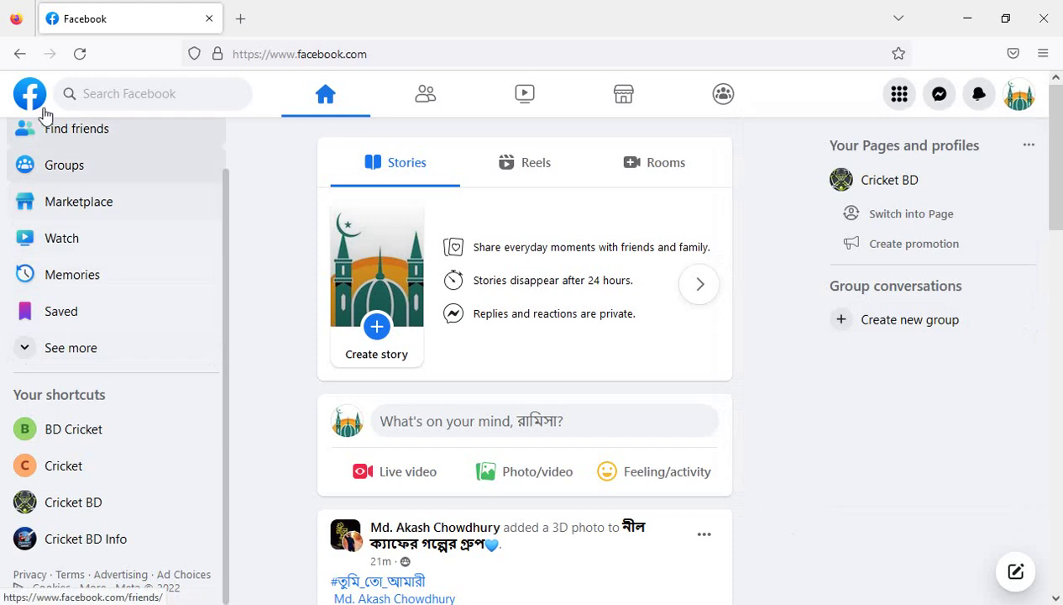
- Expand the full list of home feed shortcuts and open the Pages section
scroll(70, 192, "up", 1)
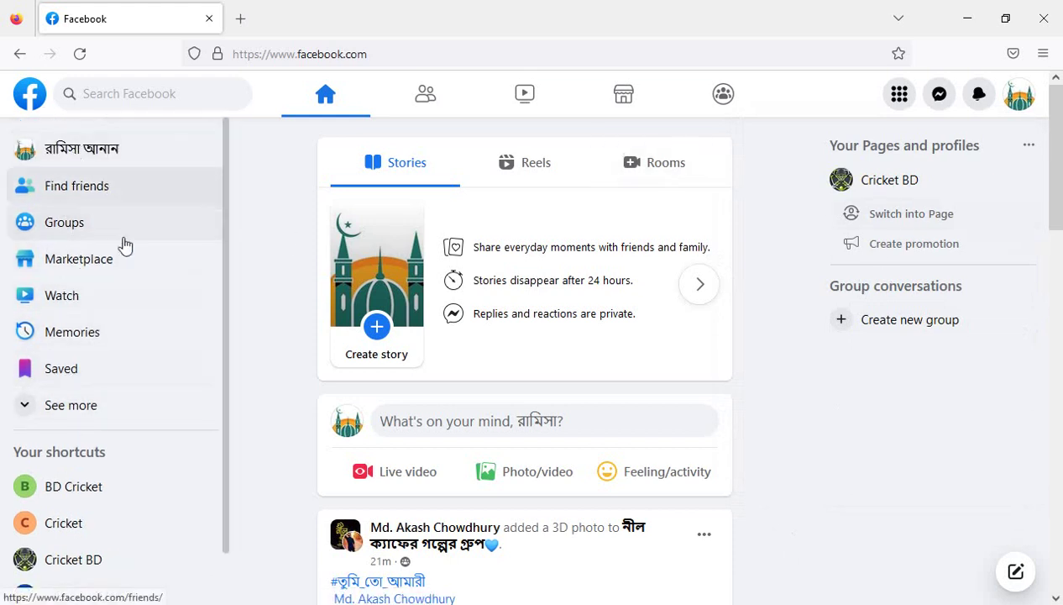
scroll(67, 320, "down", 1)
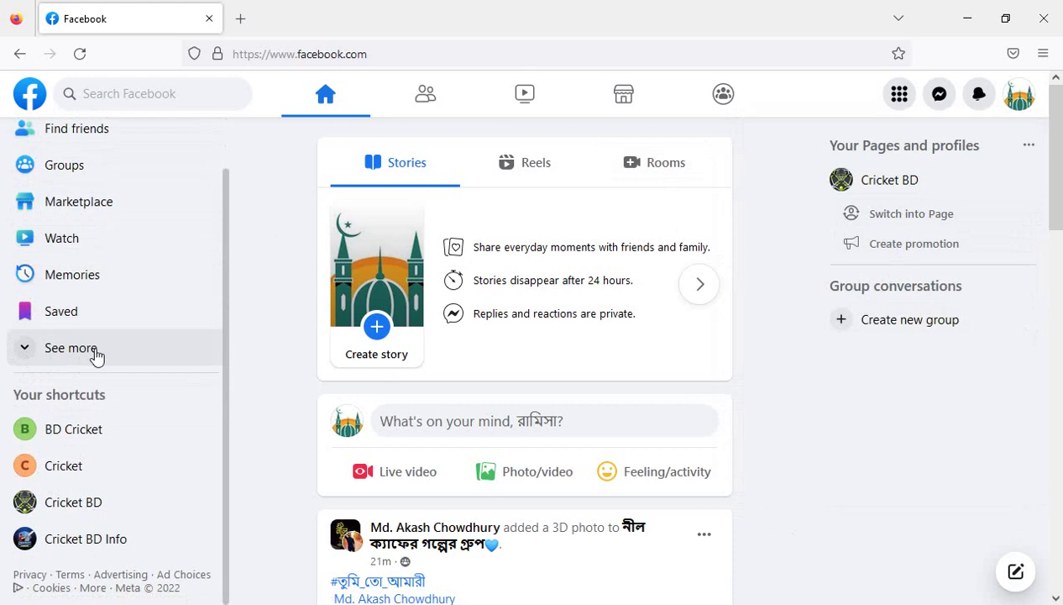
left_click(25, 350)
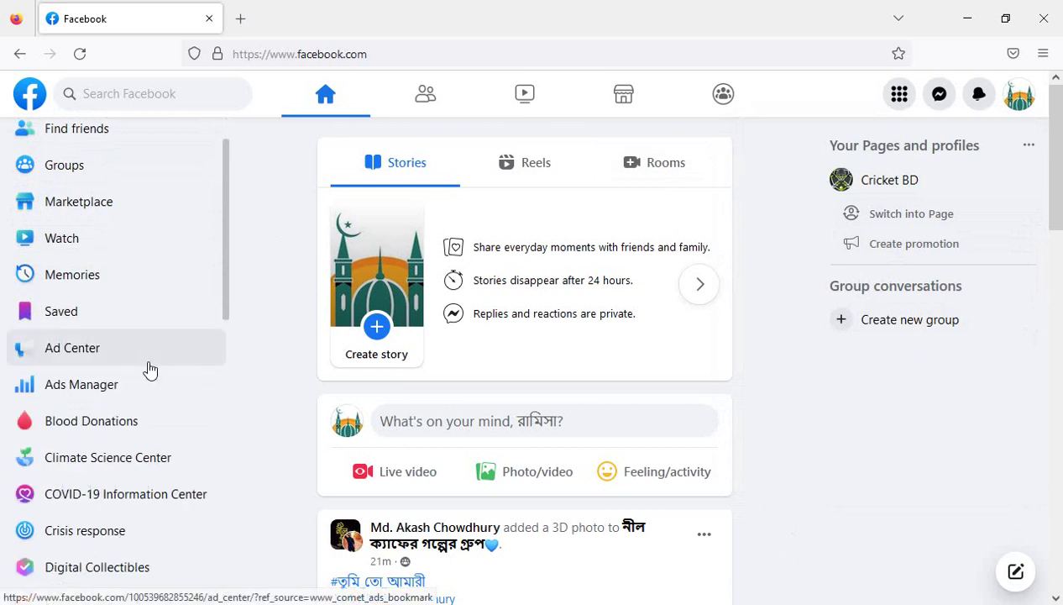
scroll(150, 375, "down", 2)
scroll(153, 380, "down", 4)
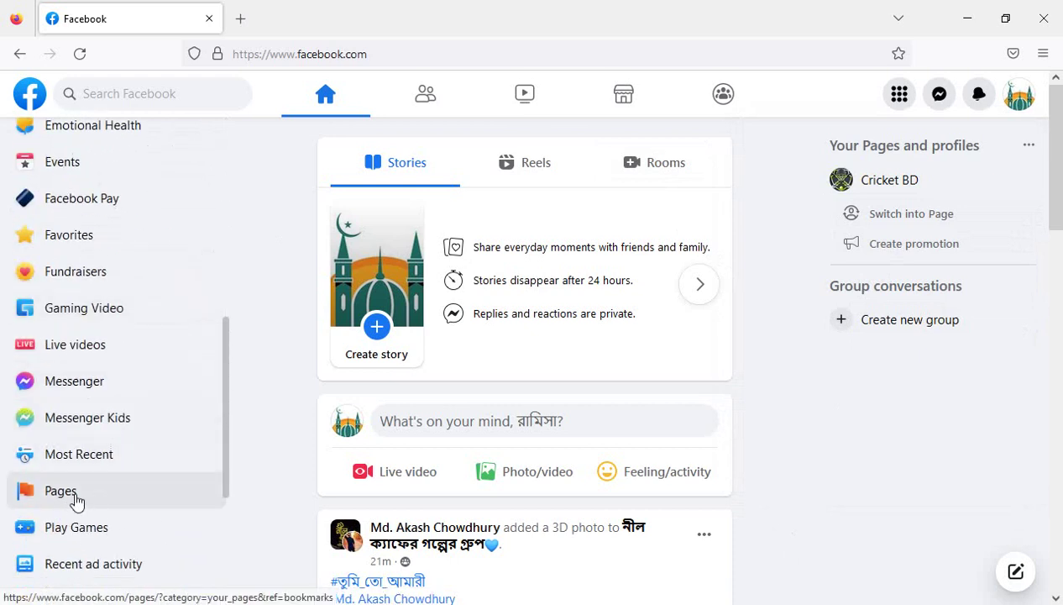
left_click(76, 498)
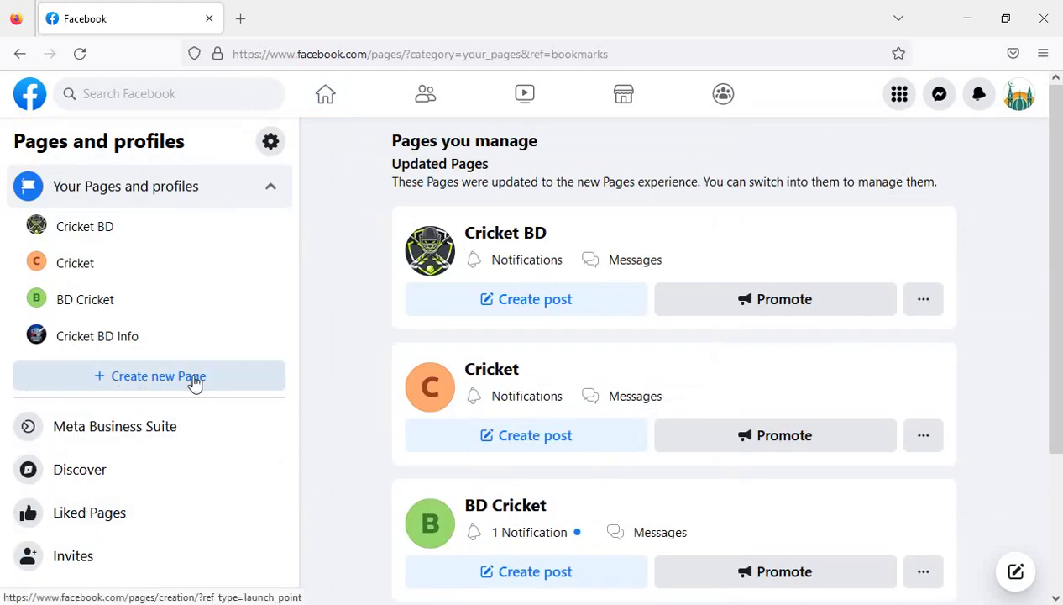
- Start creating a new Page and name it Miror 420
left_click(141, 383)
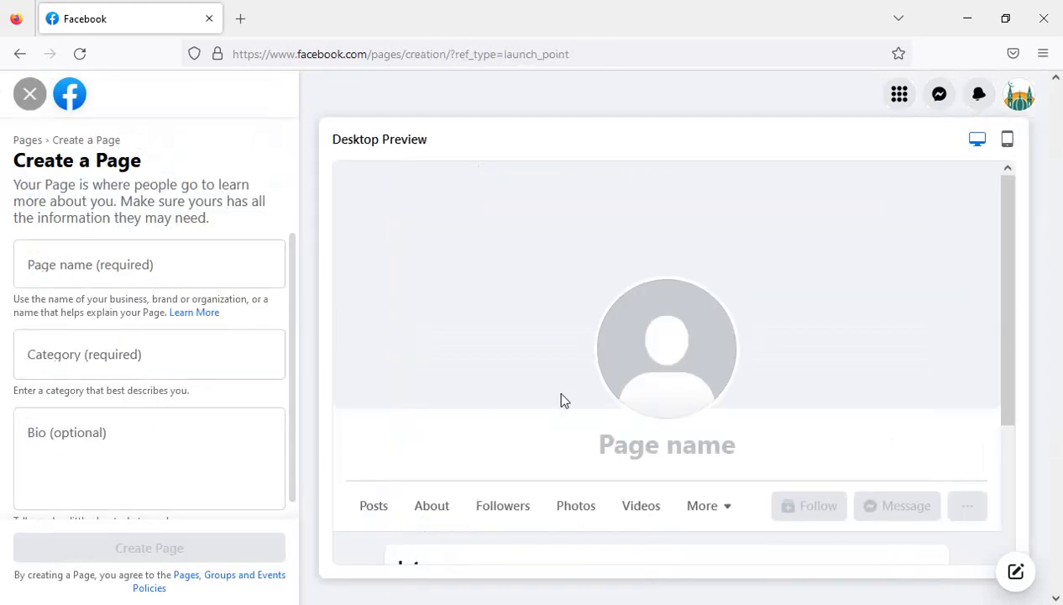
left_click(181, 264)
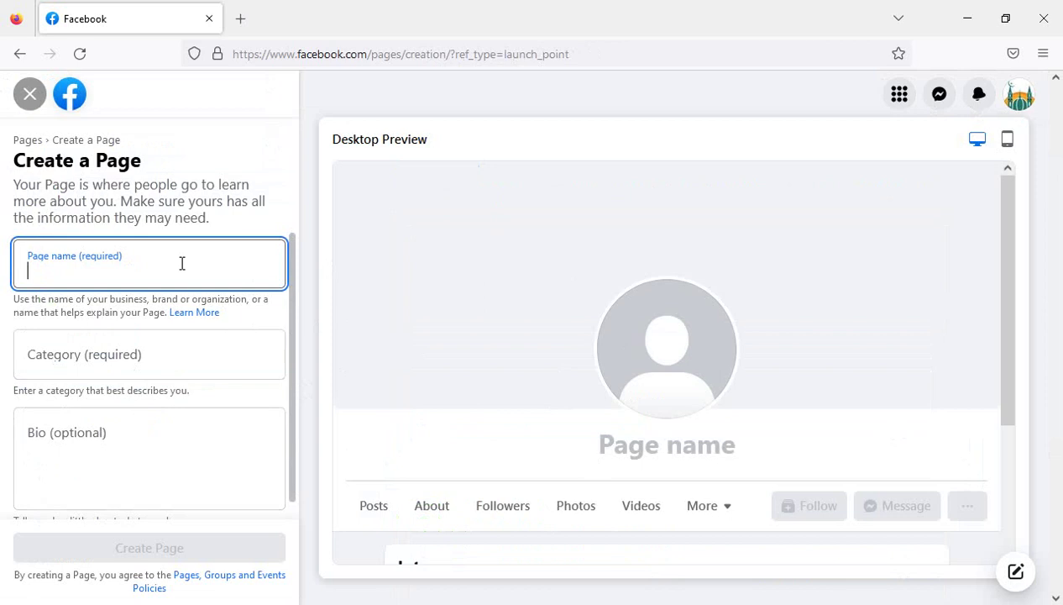
type("miro")
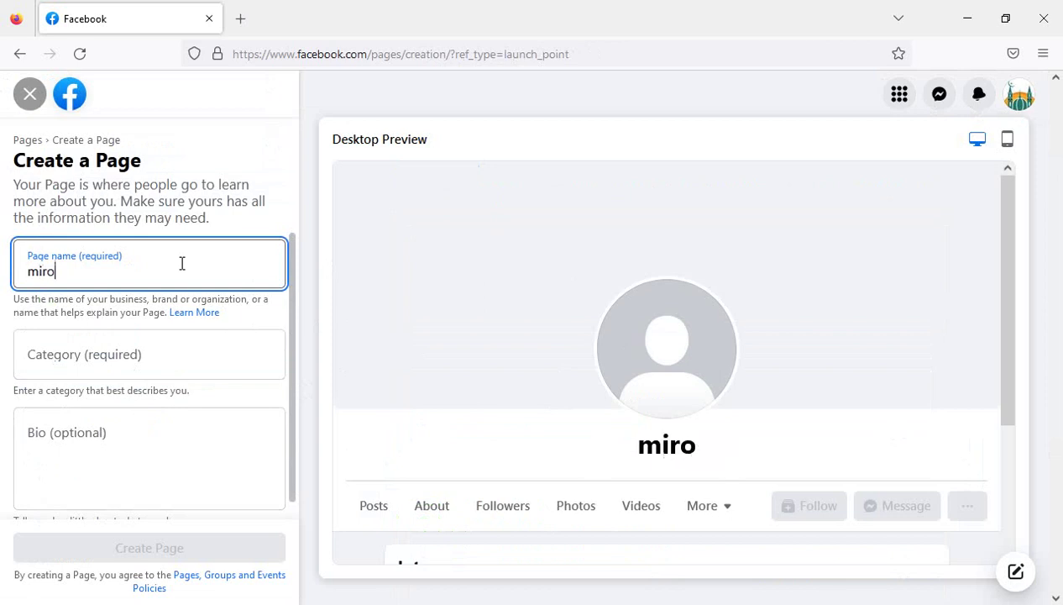
type("r")
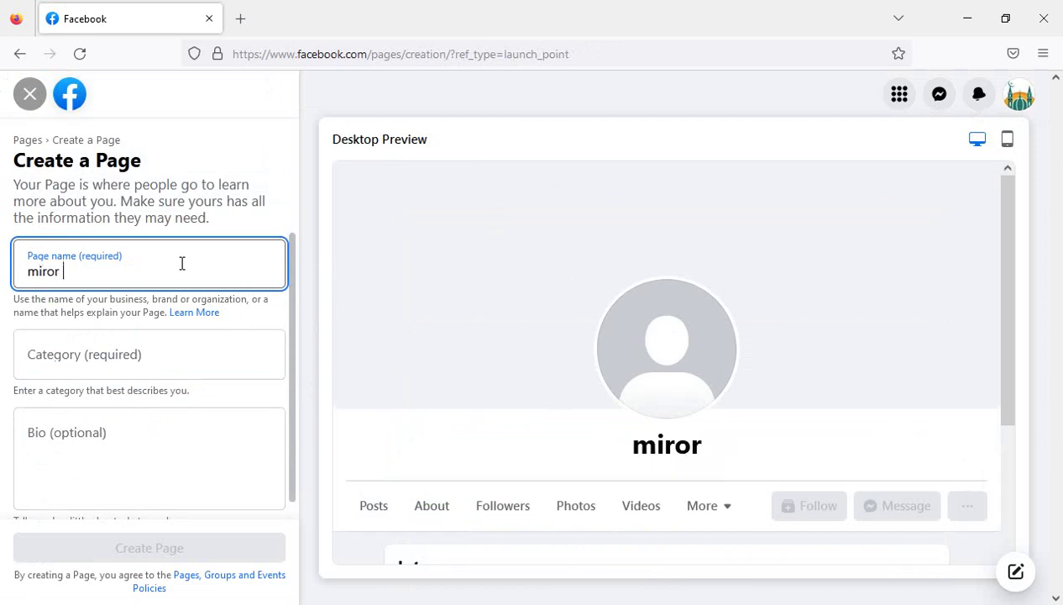
type(" 420")
- Set the Page category to Media/news company, leave the bio empty and try to create the Page
left_click(199, 351)
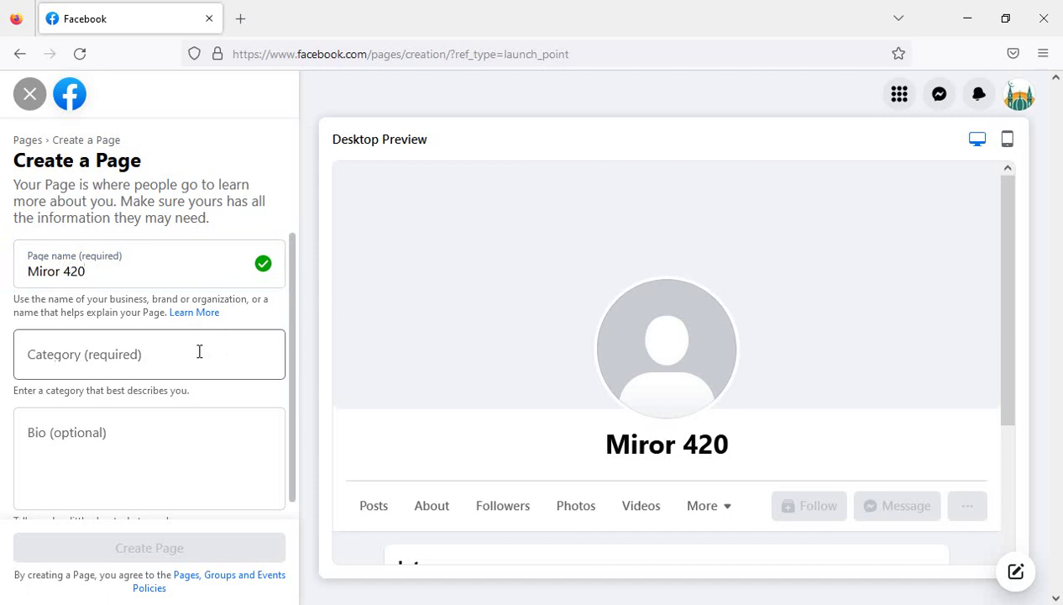
left_click(199, 351)
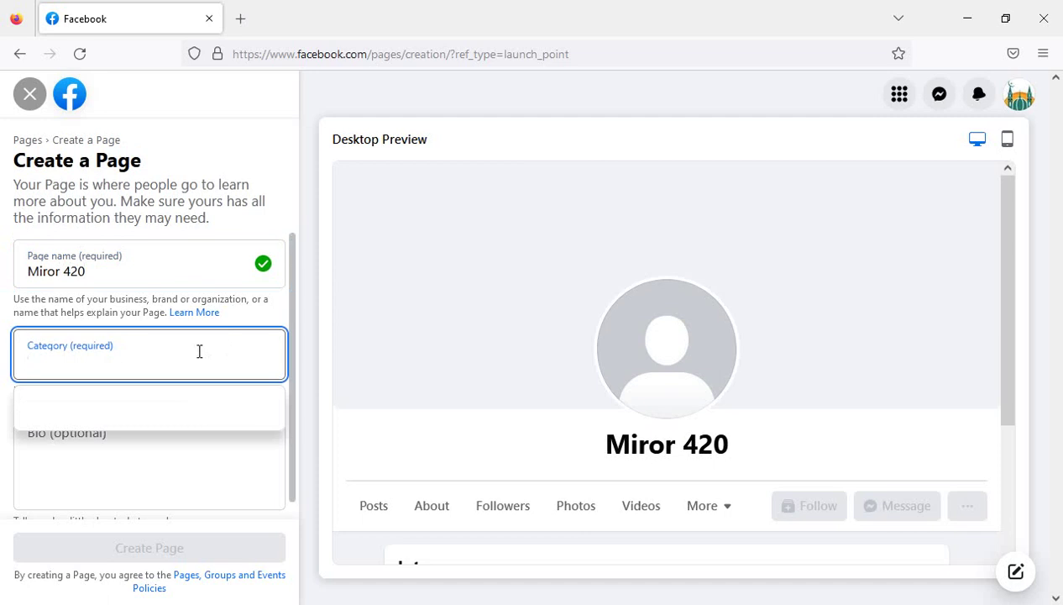
type("medi")
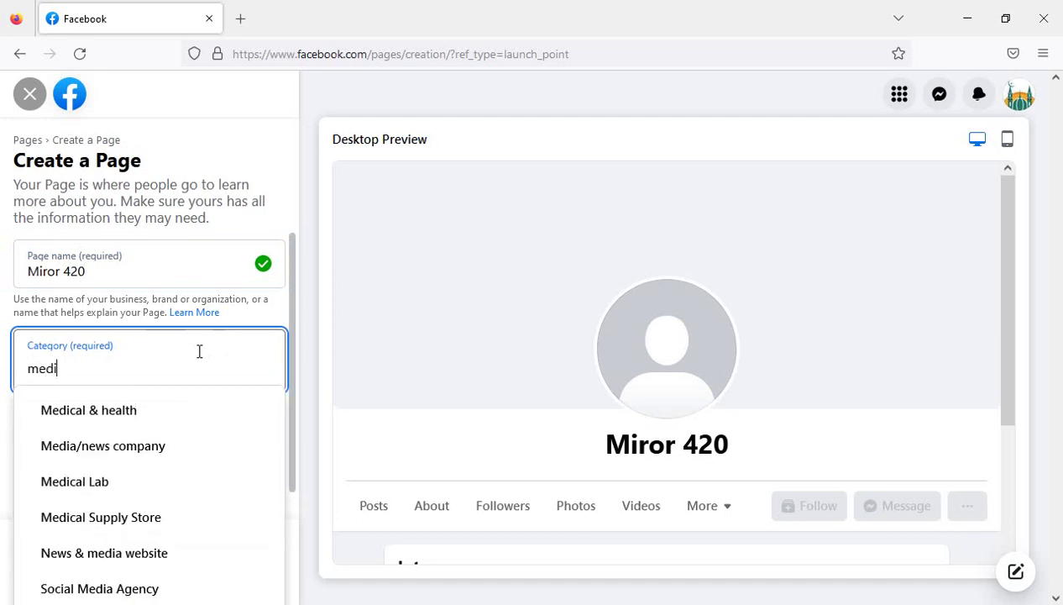
left_click(130, 458)
scroll(86, 466, "down", 1)
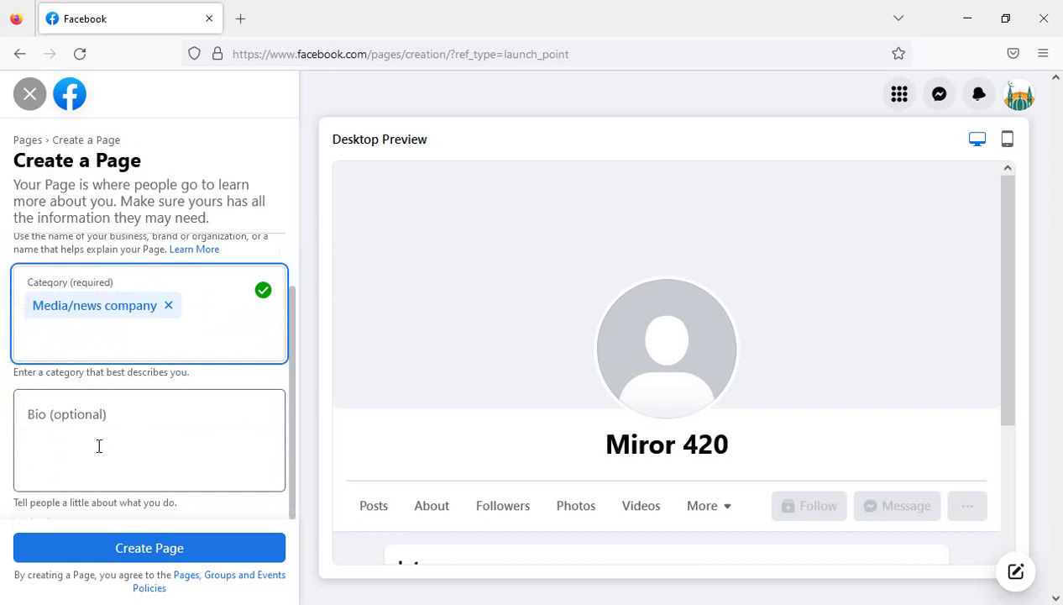
left_click(139, 471)
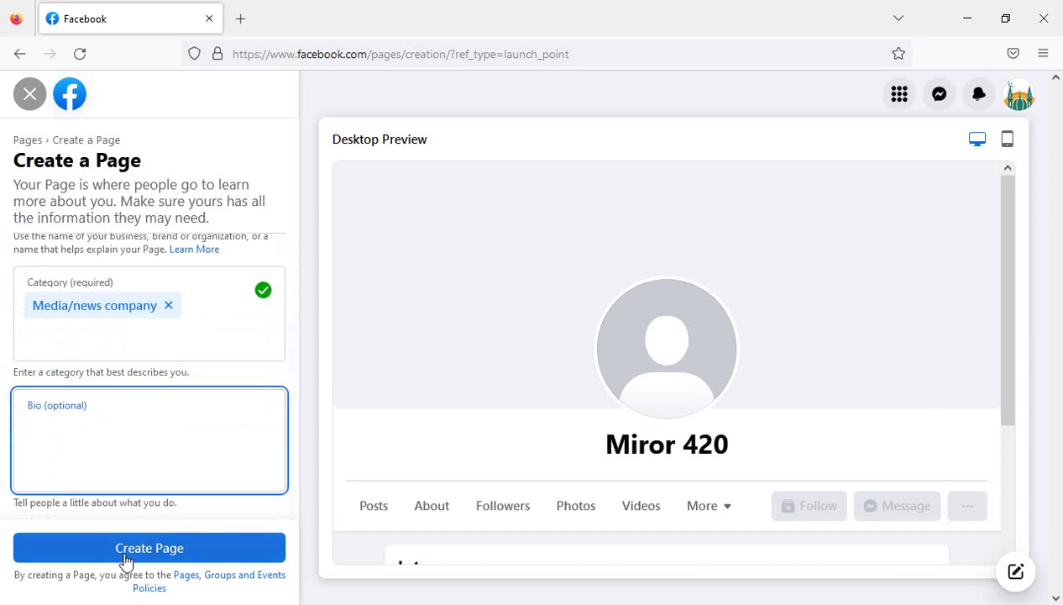
left_click(165, 550)
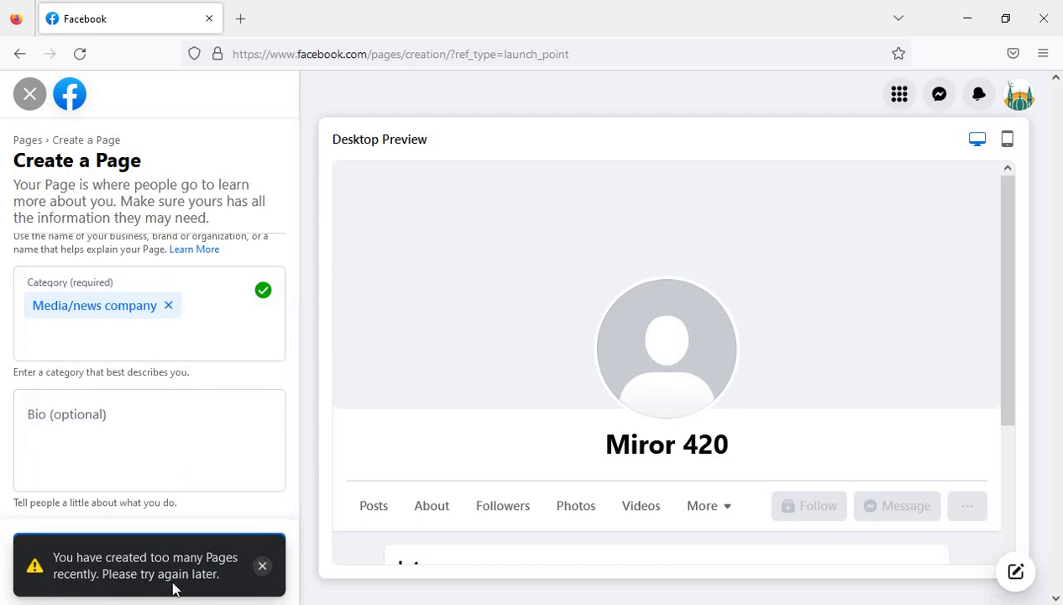
- Dismiss the notice and leave the Page creation form, discarding the entered details
left_click(262, 566)
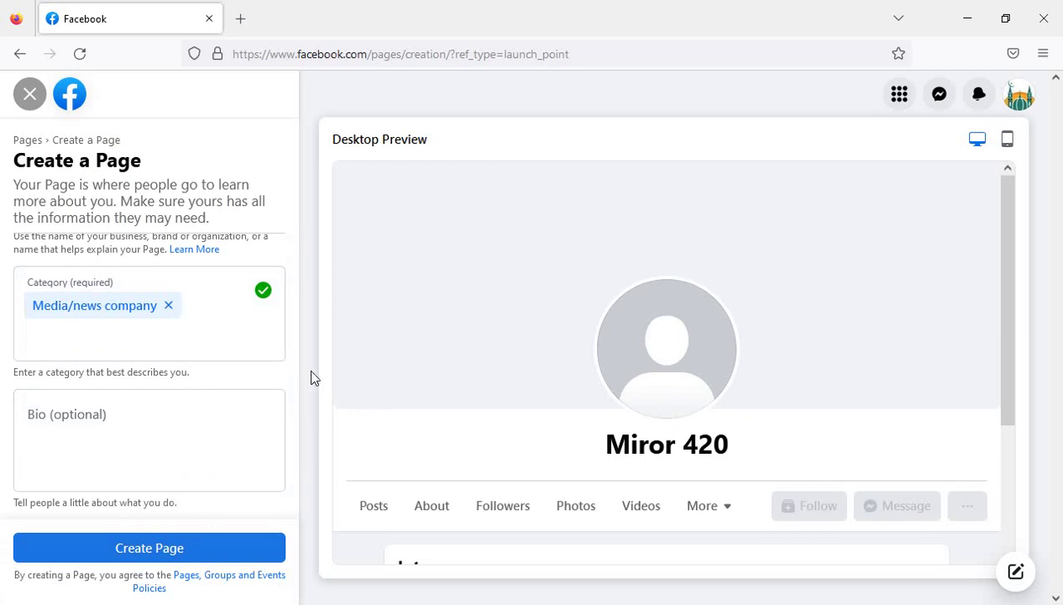
left_click(33, 104)
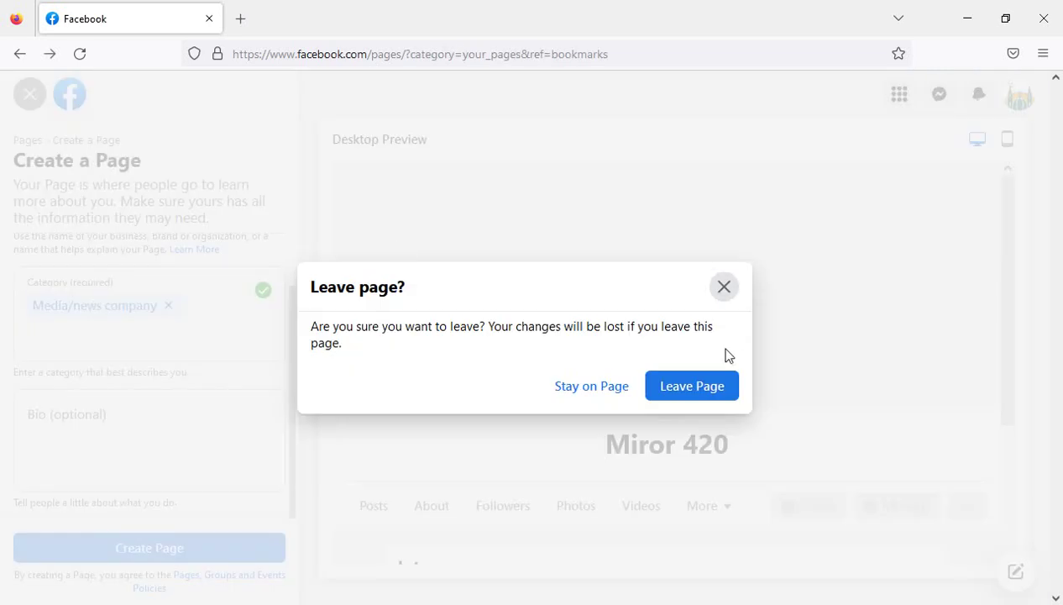
left_click(688, 394)
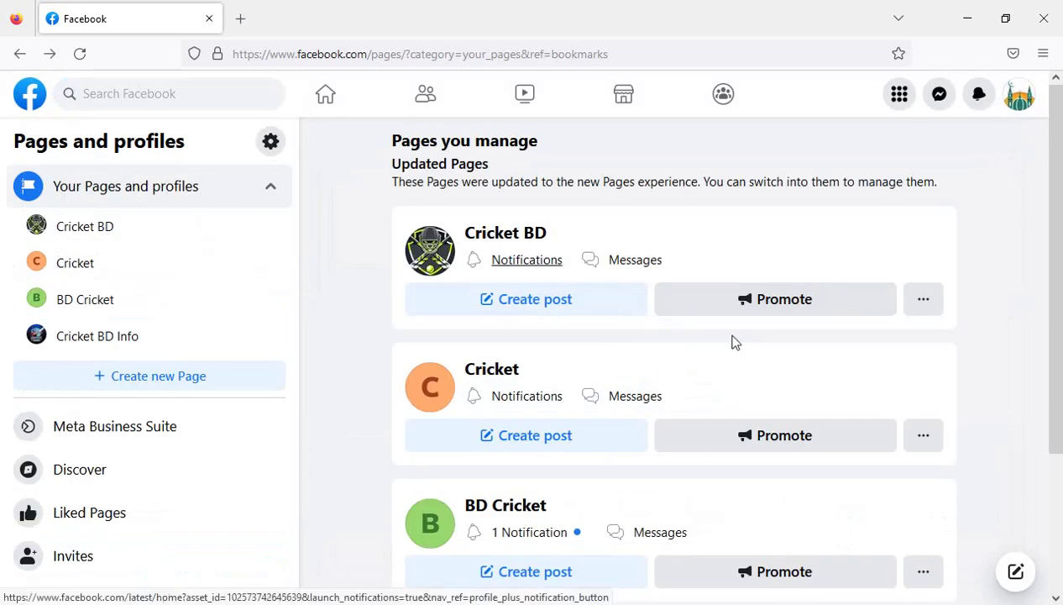
- Look through the managed Pages, from the updated Pages to the Classic Pages heading, and check the account menu
scroll(636, 405, "down", 2)
scroll(591, 439, "down", 2)
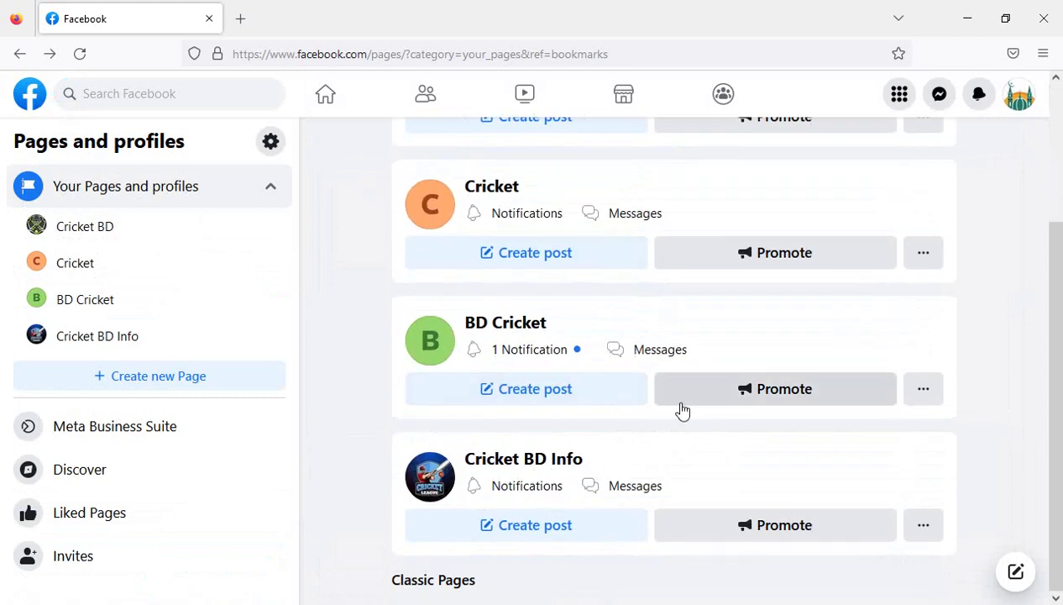
scroll(681, 409, "up", 2)
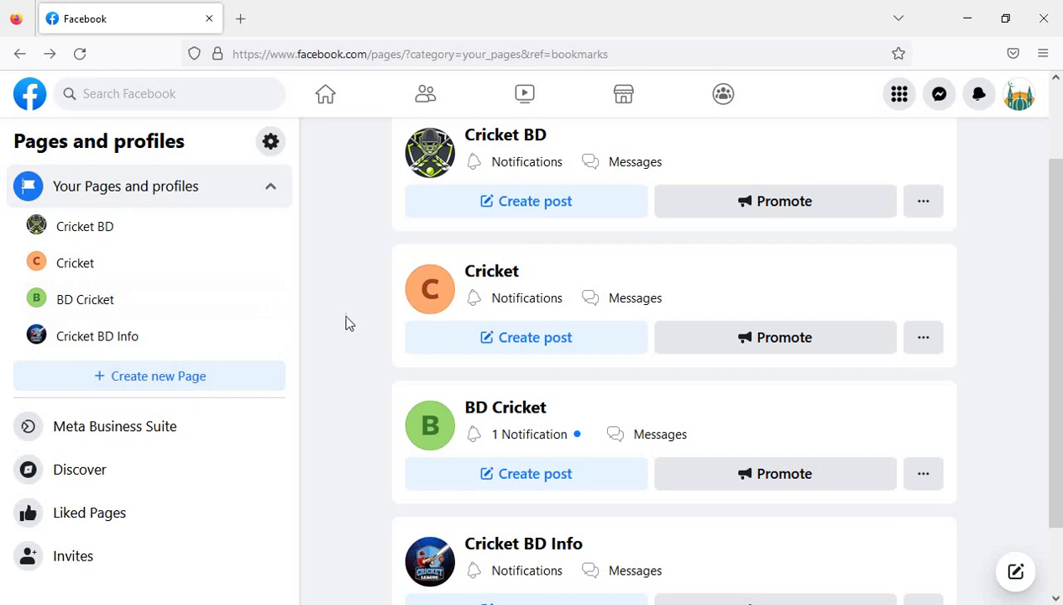
scroll(340, 323, "up", 2)
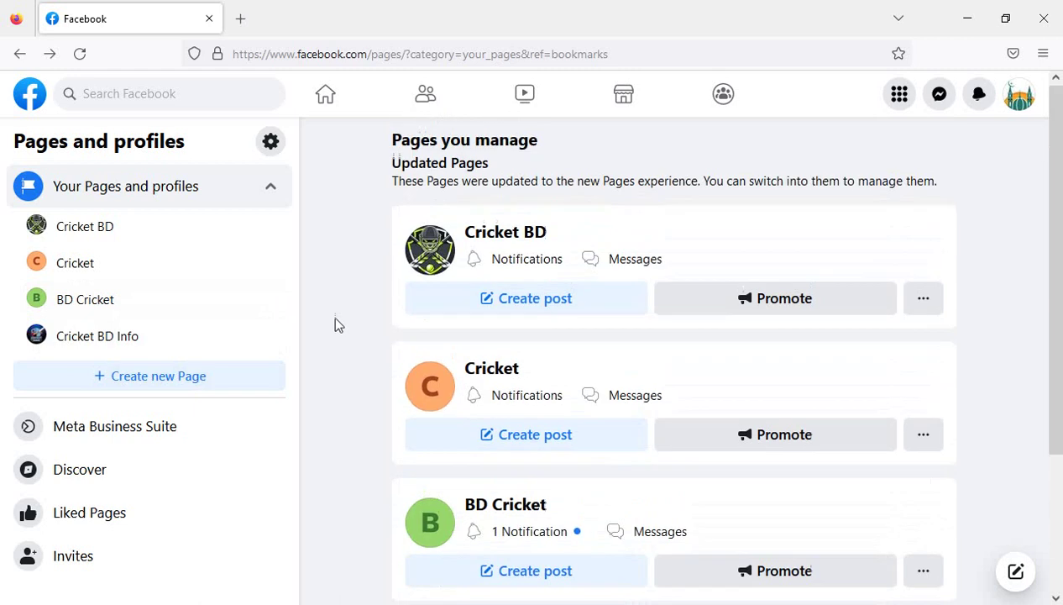
left_click(1016, 99)
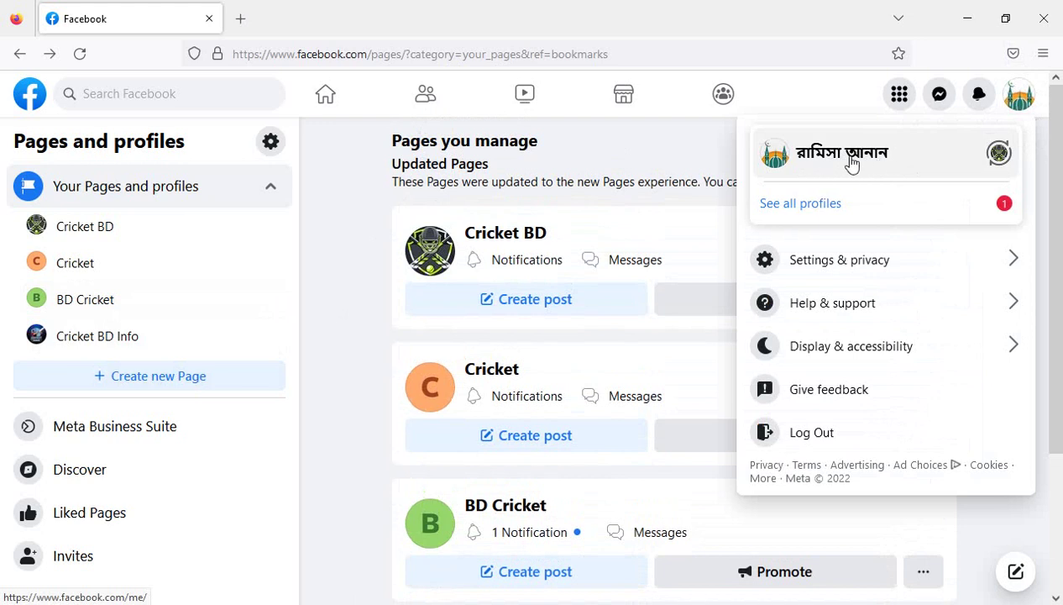
left_click(353, 208)
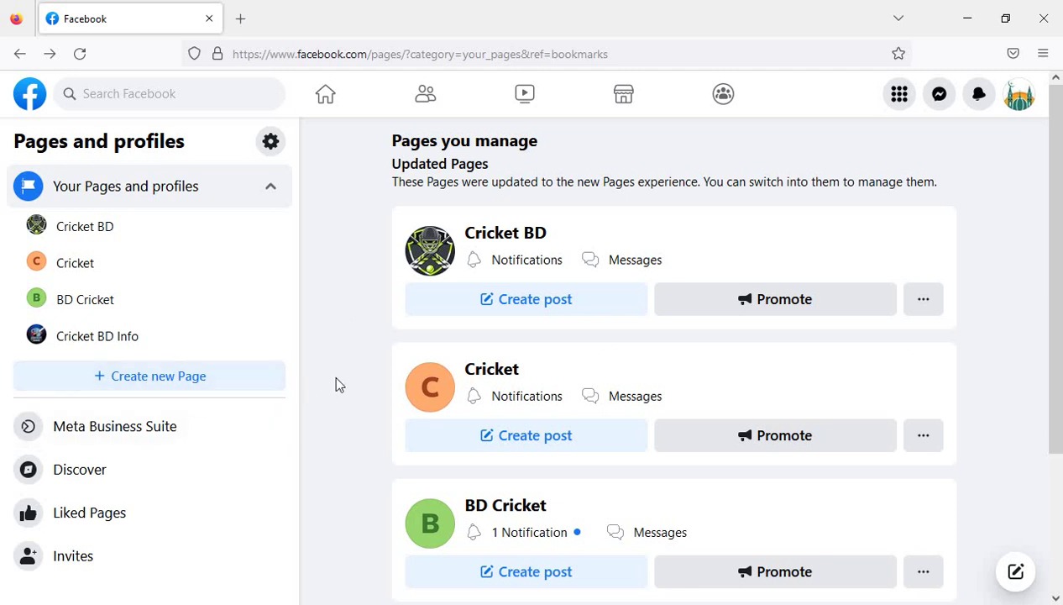
scroll(733, 399, "down", 3)
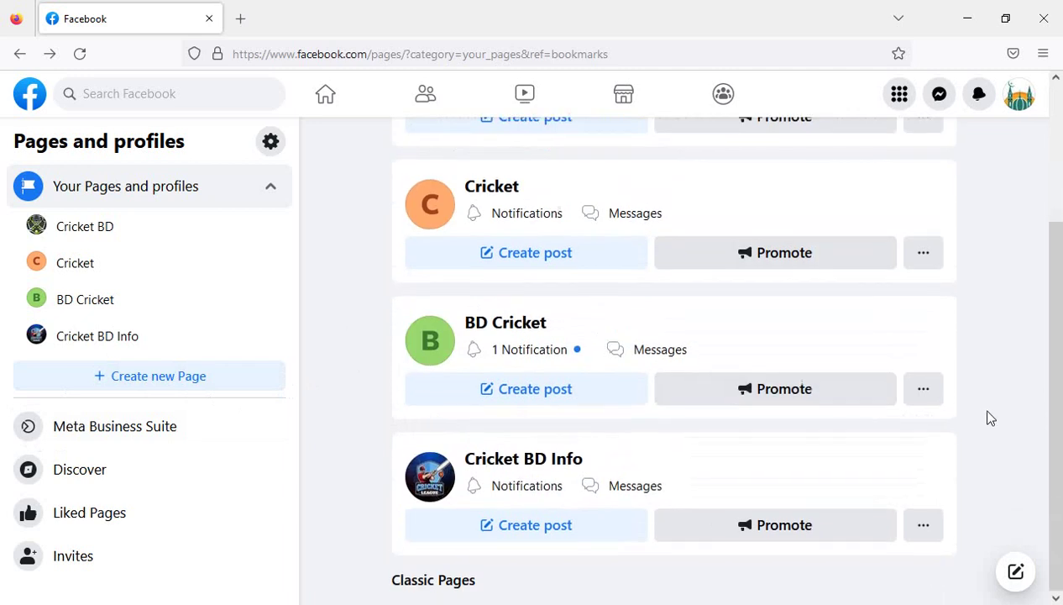
scroll(998, 438, "up", 3)
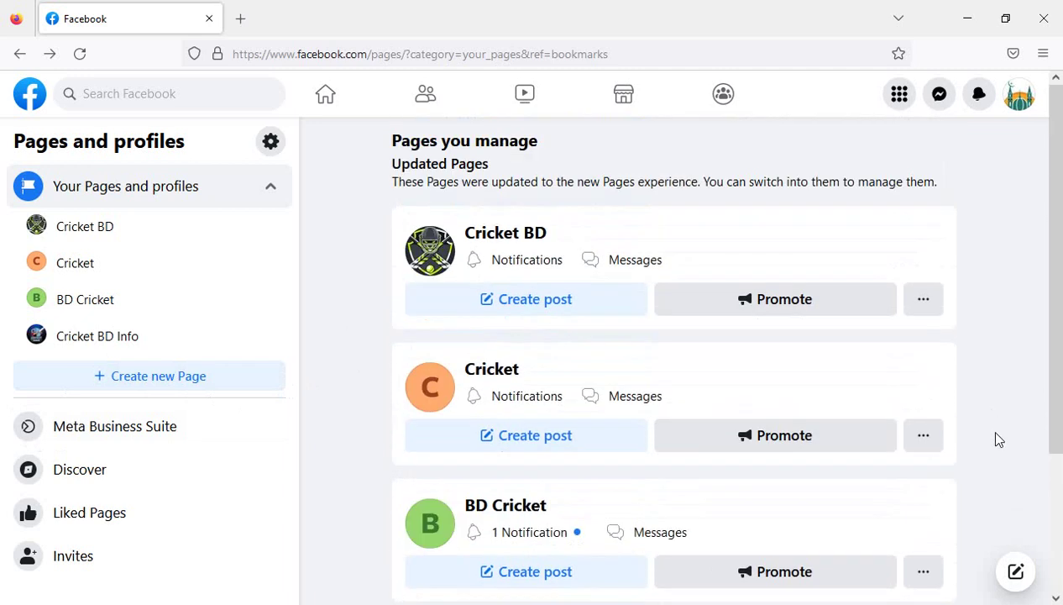